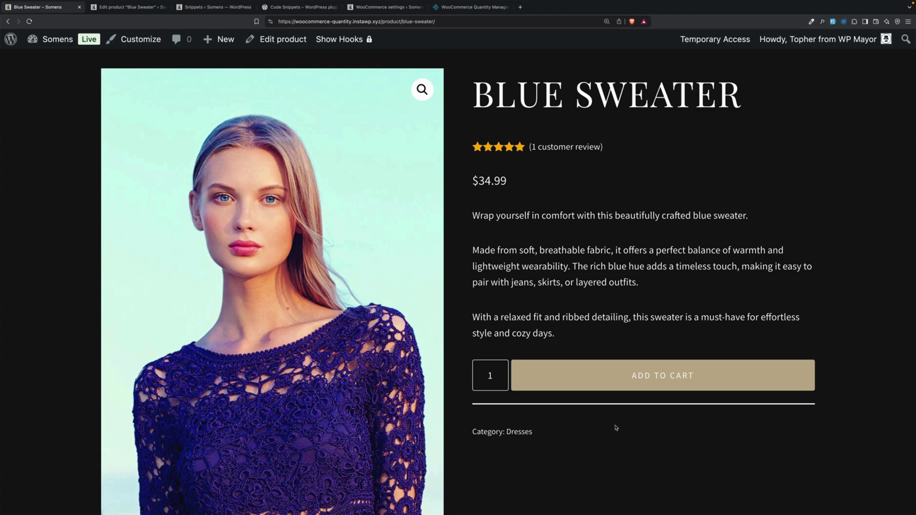
Try a sweater quantity of 46, reset it to 1, and return to the Blue Sweater page.
left_click(503, 377)
key("BackSpace")
type("4")
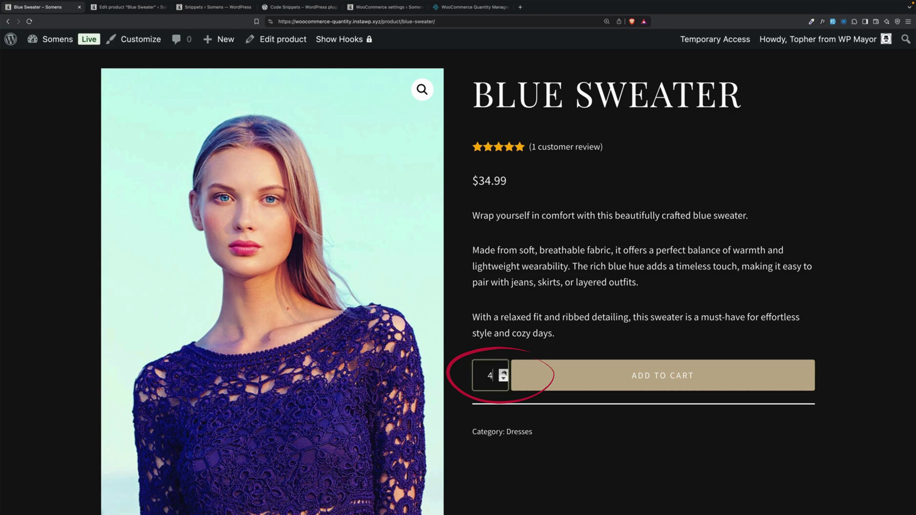
type("6")
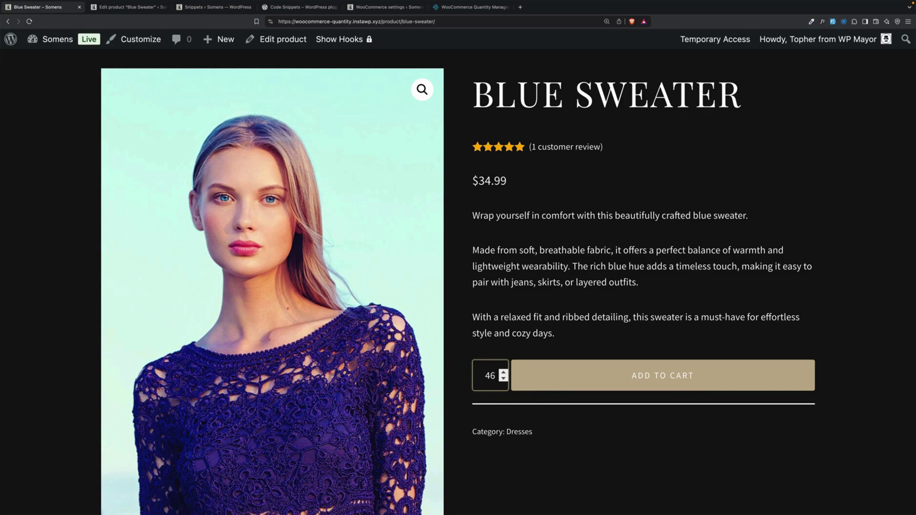
double_click(494, 376)
key("BackSpace")
left_click(532, 311)
left_click(480, 376)
type("1")
left_click(518, 335)
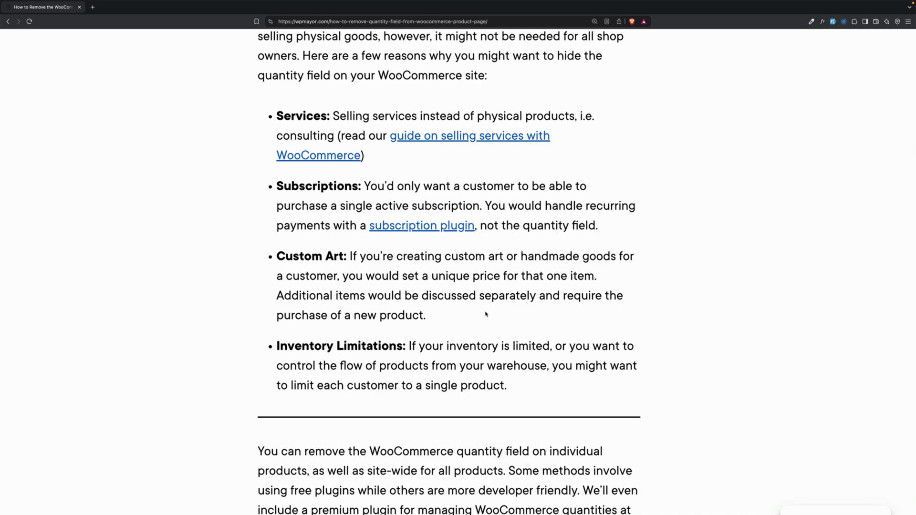
key("ctrl+Left")
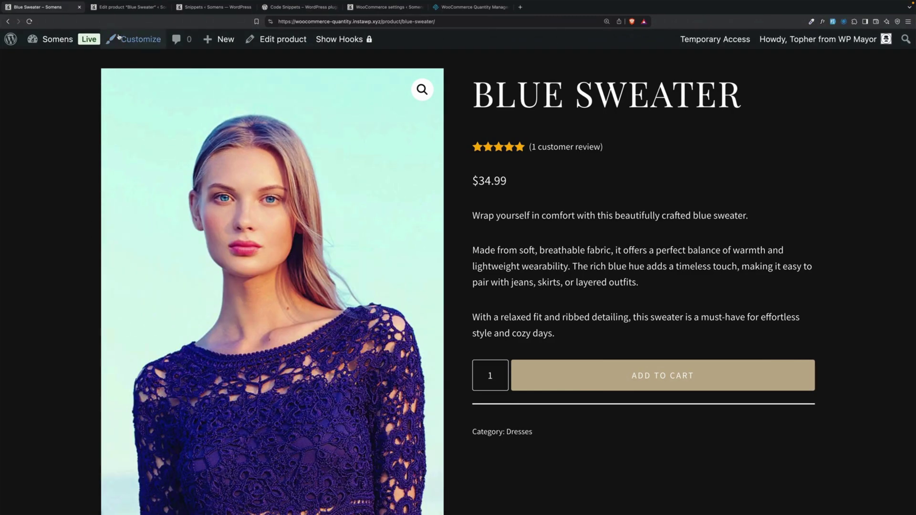
Tick 'Limit purchases to 1 item per order' for the Blue Sweater, update it, and view its page.
left_click(124, 8)
scroll(288, 234, "up", 1)
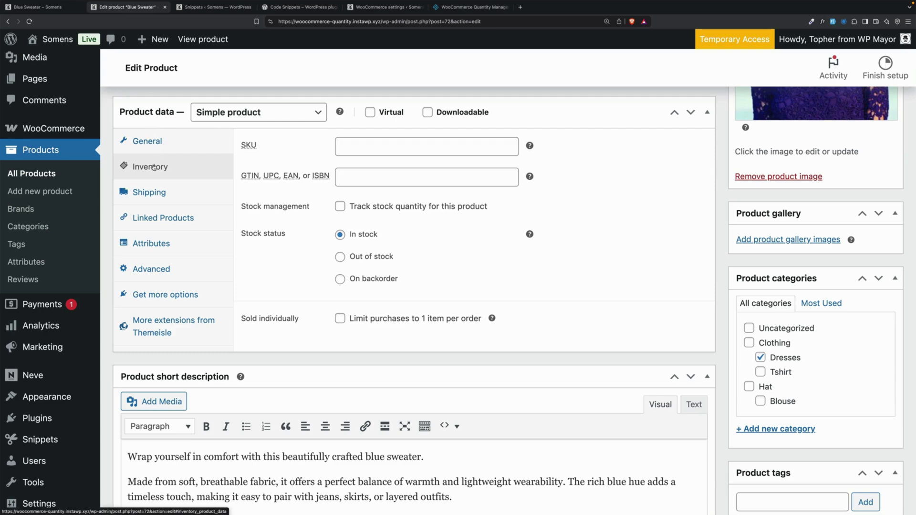
left_click(339, 318)
scroll(803, 230, "up", 6)
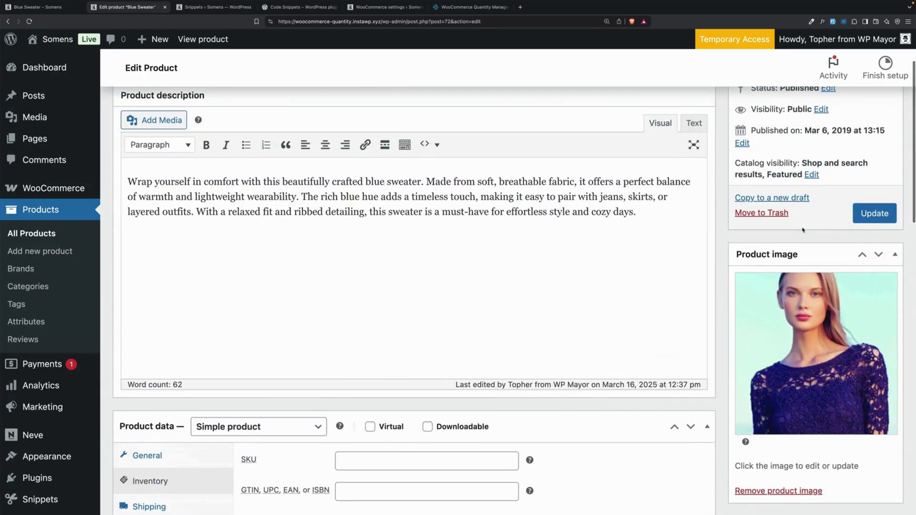
left_click(867, 221)
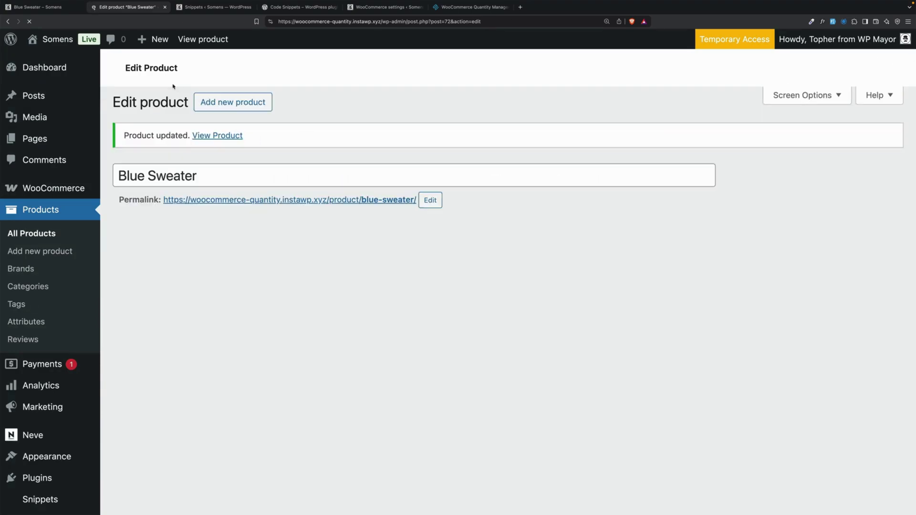
left_click(36, 7)
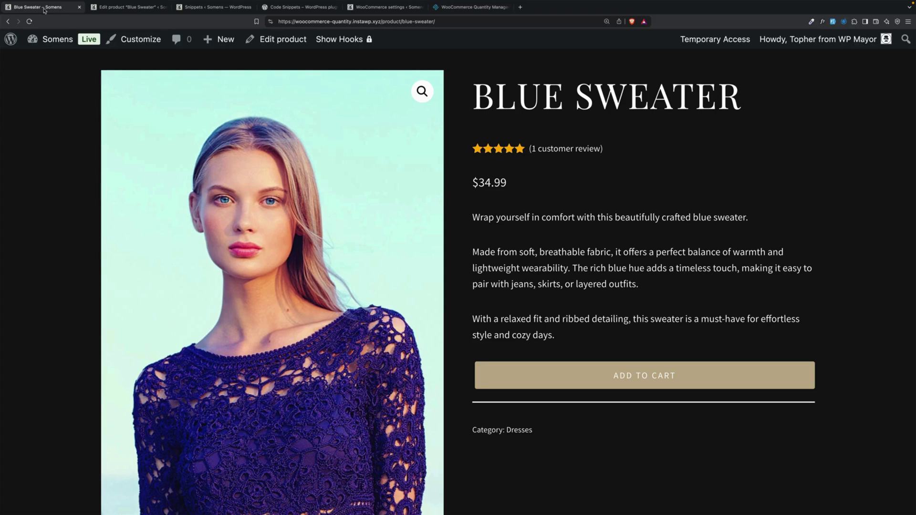
Glance at the Blue Sweater edit screen, then go to the Code Snippets plugin page.
left_click(112, 8)
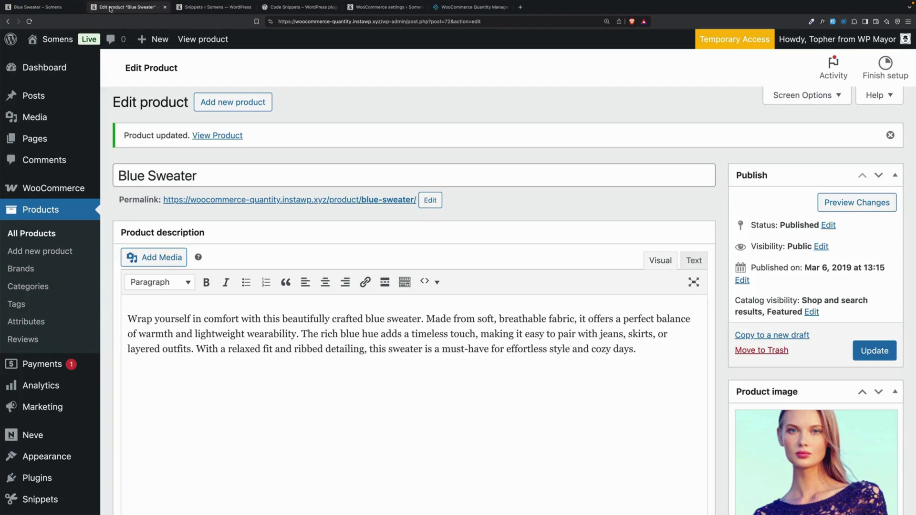
scroll(285, 286, "down", 10)
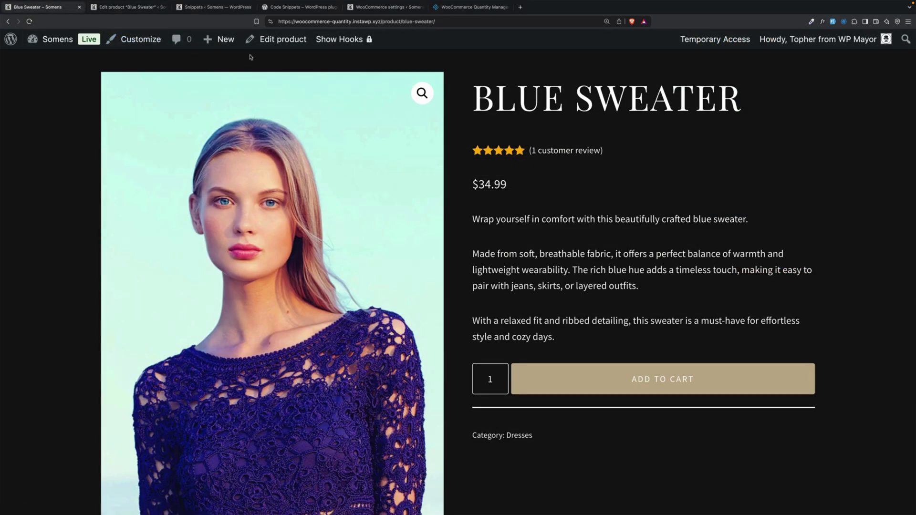
left_click(295, 9)
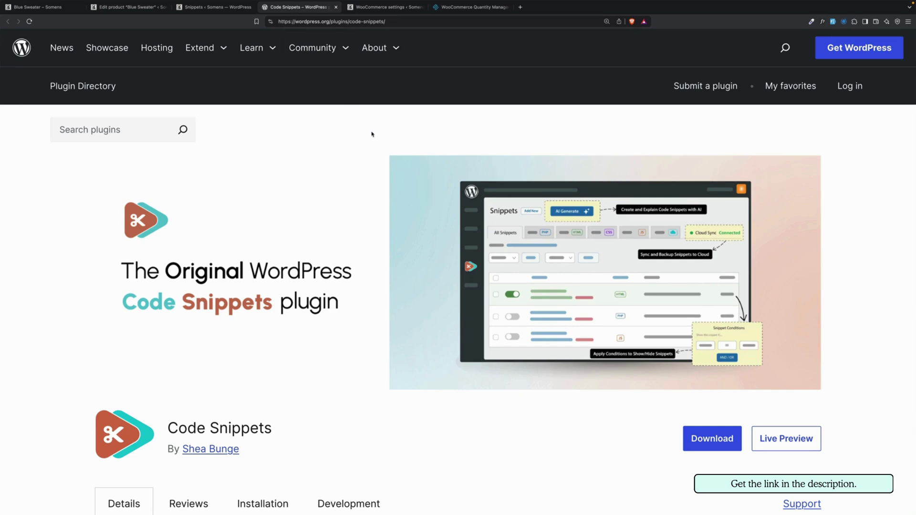
Scroll through the Code Snippets plugin description, then go to the site's Snippets list.
scroll(371, 135, "down", 2)
scroll(410, 150, "down", 3)
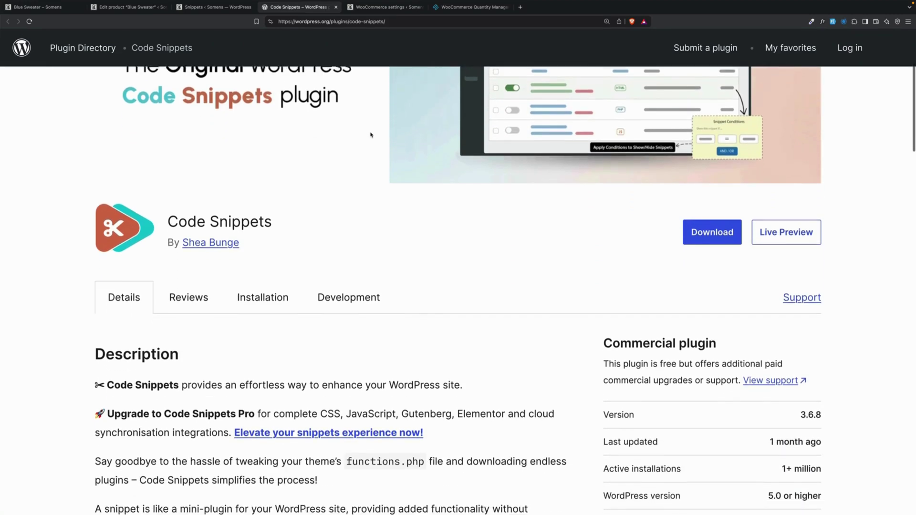
scroll(404, 191, "up", 6)
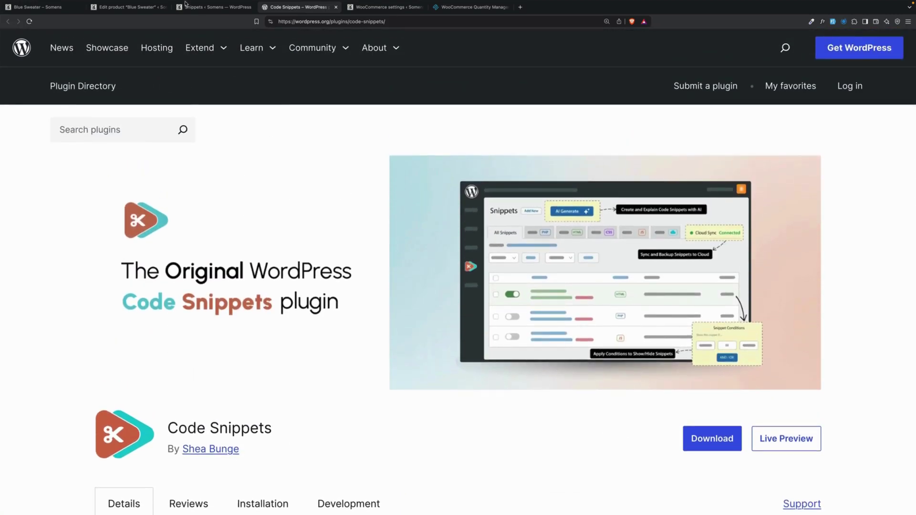
left_click(216, 7)
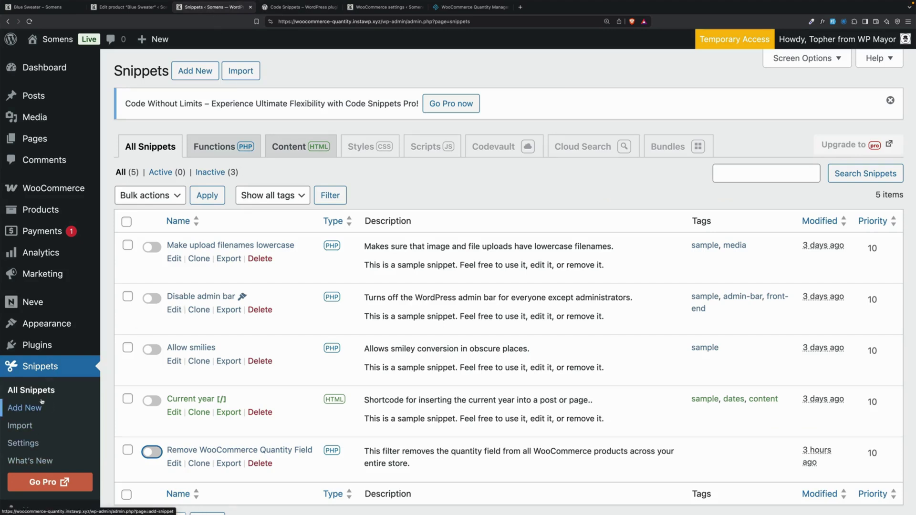
Open 'Remove WooCommerce Quantity Field' from the Snippets list for editing.
scroll(458, 318, "down", 3)
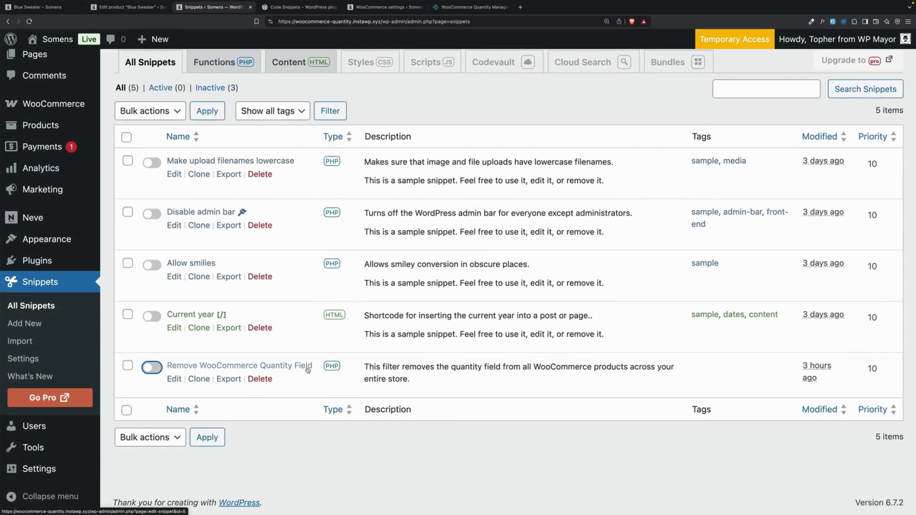
key("Tab")
key("Tab")
key("Return")
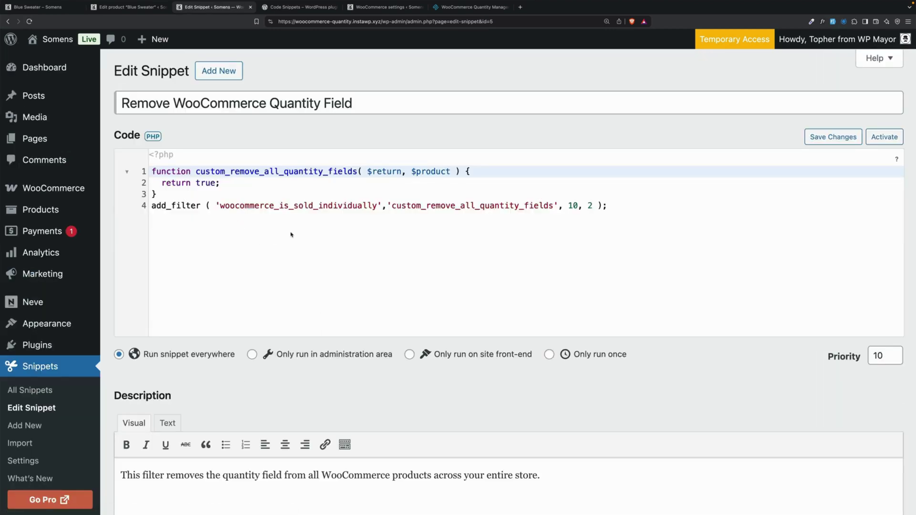
Review the custom_remove_all_quantity_fields code, then use Save Changes and Activate.
double_click(203, 172)
key("Down")
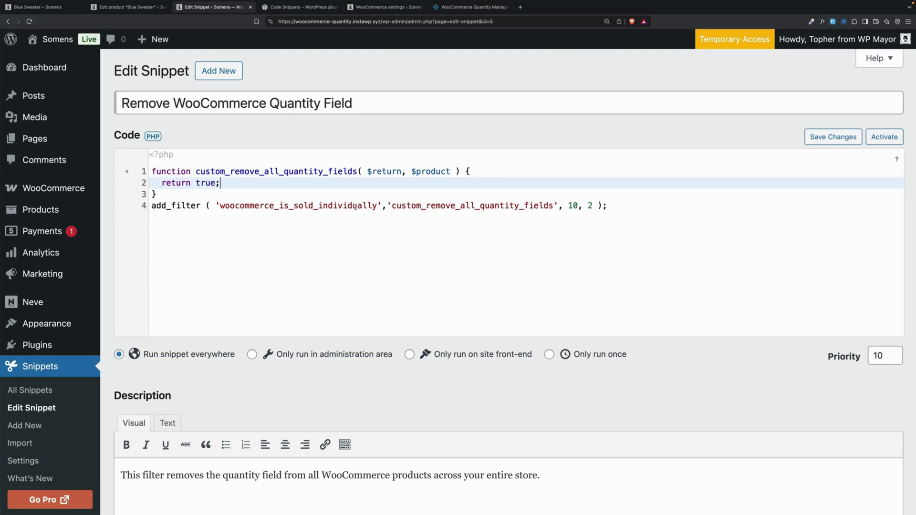
scroll(262, 330, "down", 5)
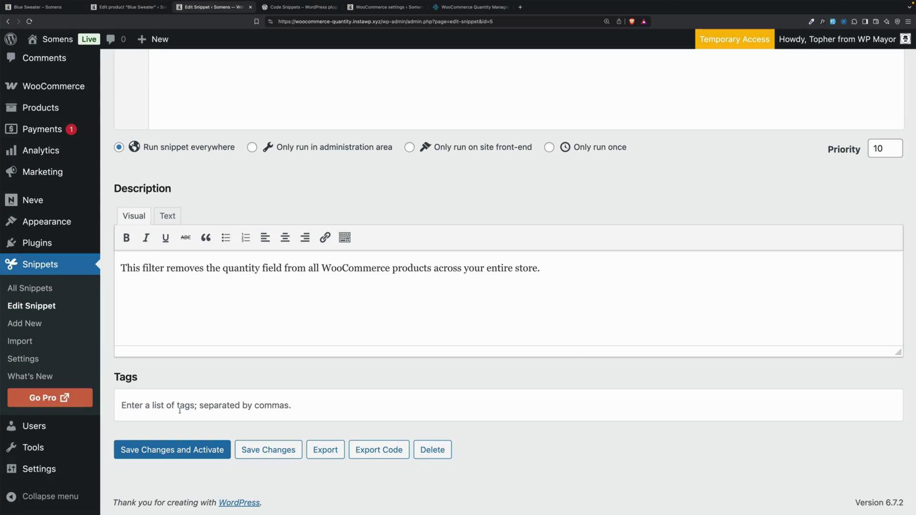
left_click(164, 451)
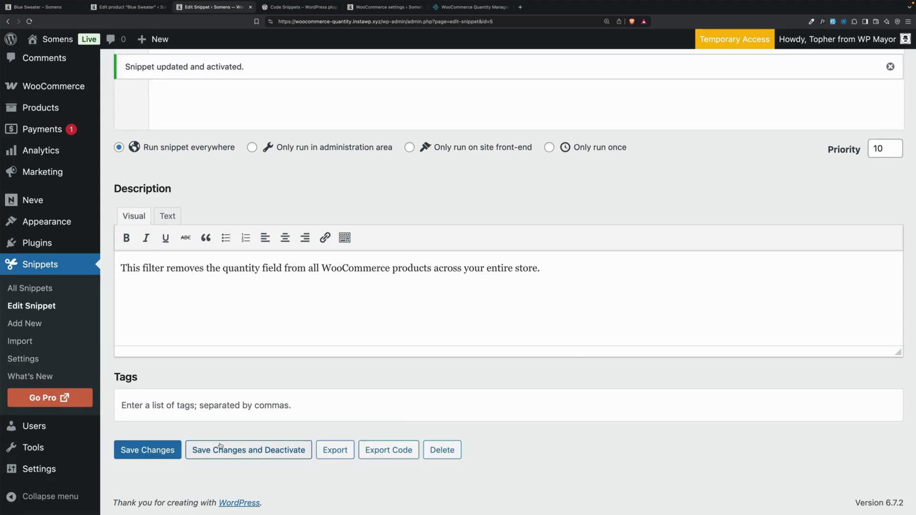
Go back to All Snippets, then reload the Blue Sweater page to confirm the quantity box is gone.
left_click(30, 289)
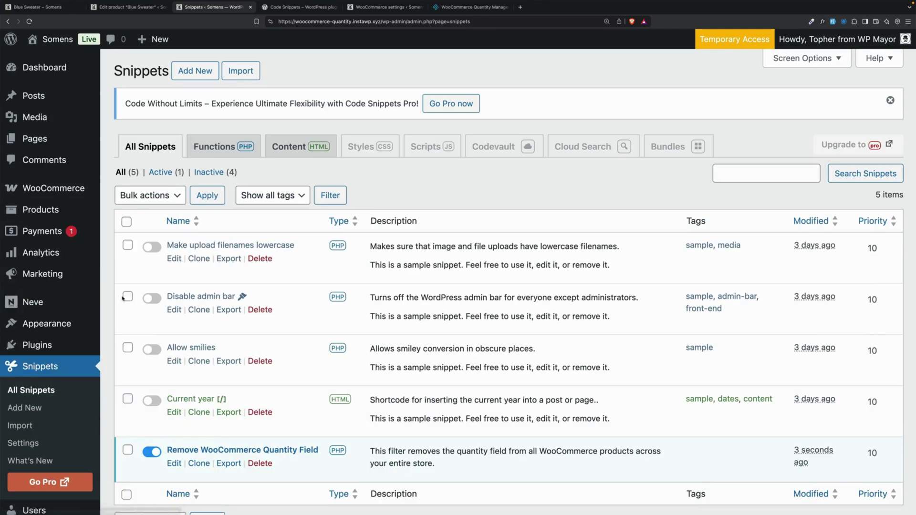
scroll(138, 334, "down", 3)
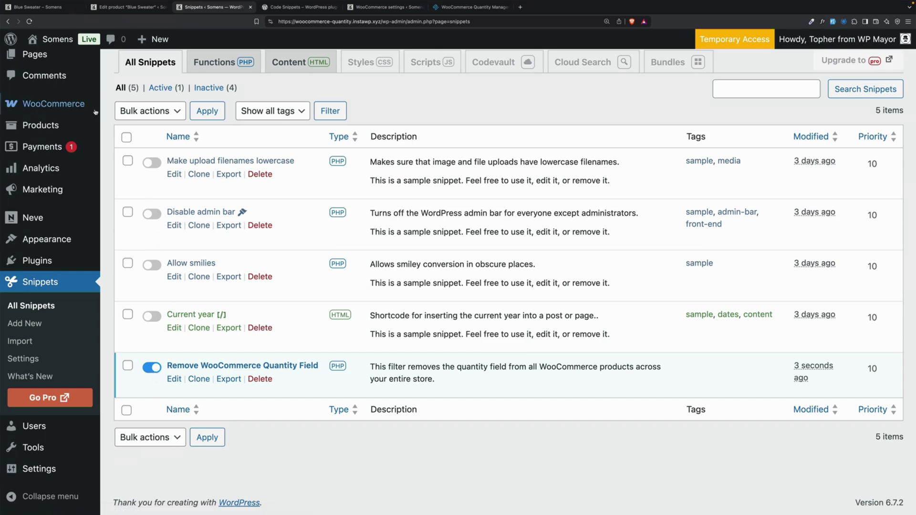
mouse_move(41, 49)
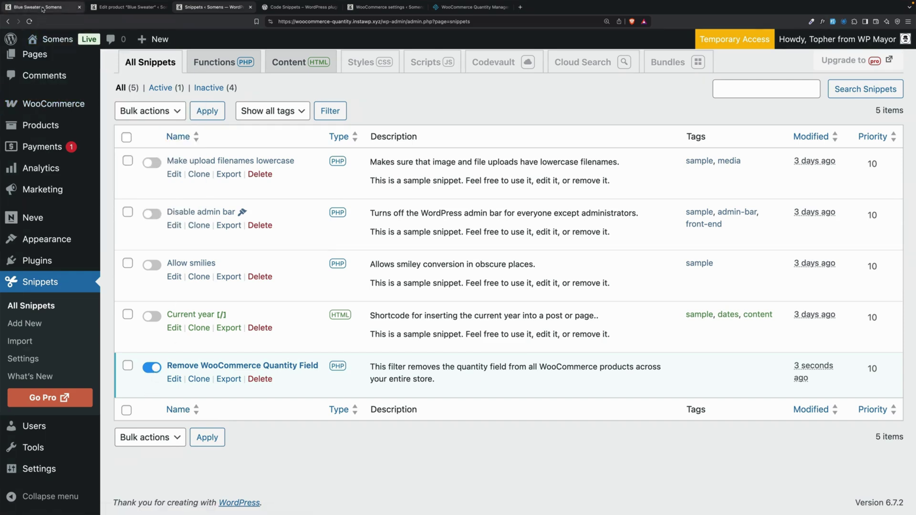
left_click(42, 8)
left_click(29, 21)
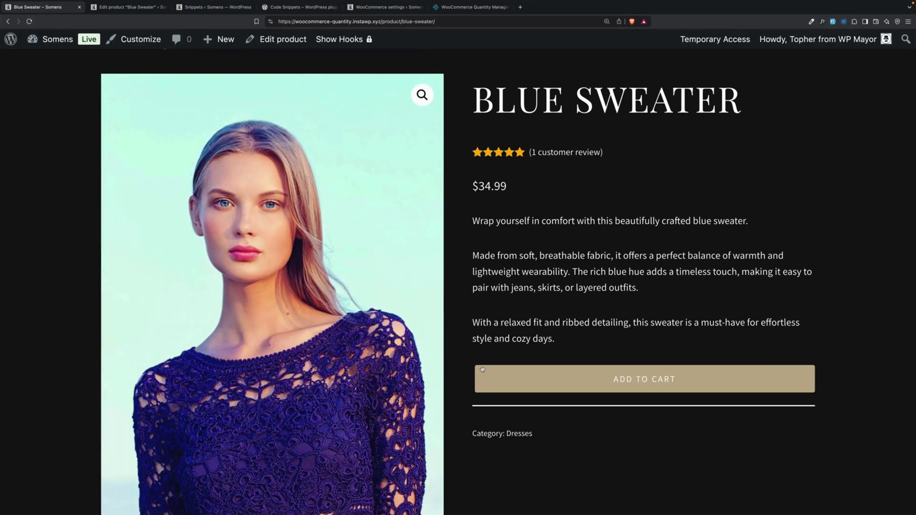
Toggle off the 'Remove WooCommerce Quantity Field' snippet in the Snippets list.
left_click(133, 7)
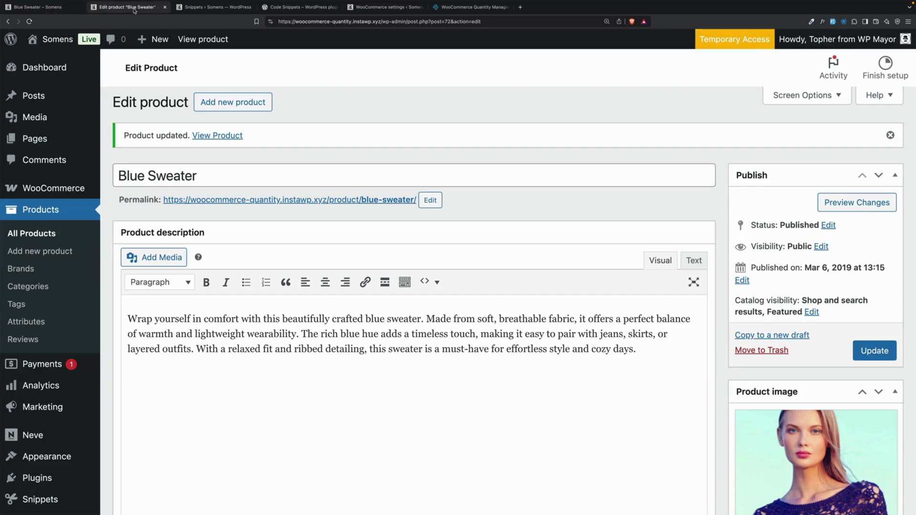
left_click(206, 7)
left_click(152, 367)
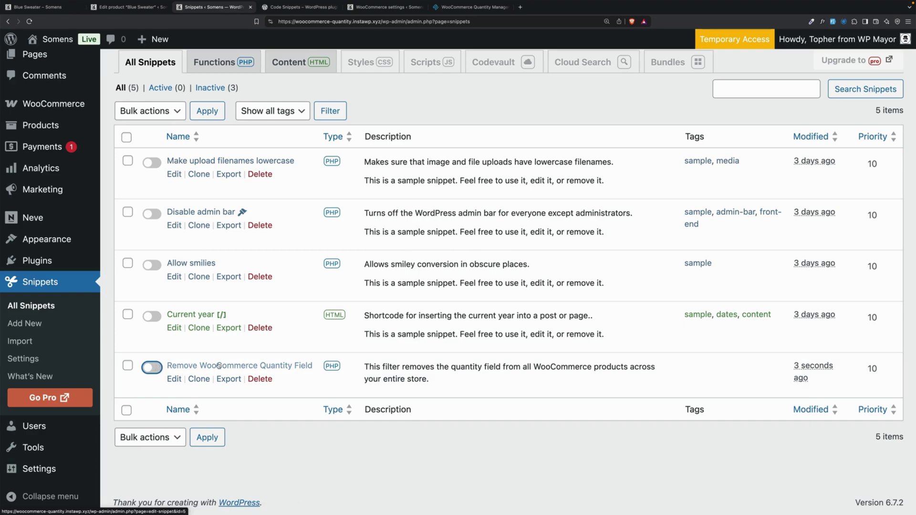
Reload the Blue Sweater page to bring the quantity box back, then open Quantity Manager settings.
left_click(38, 7)
left_click(29, 21)
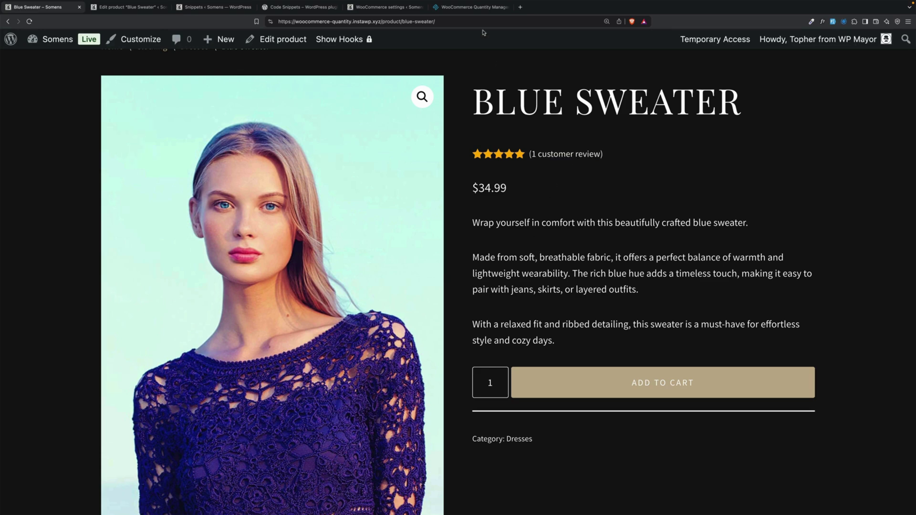
left_click(473, 10)
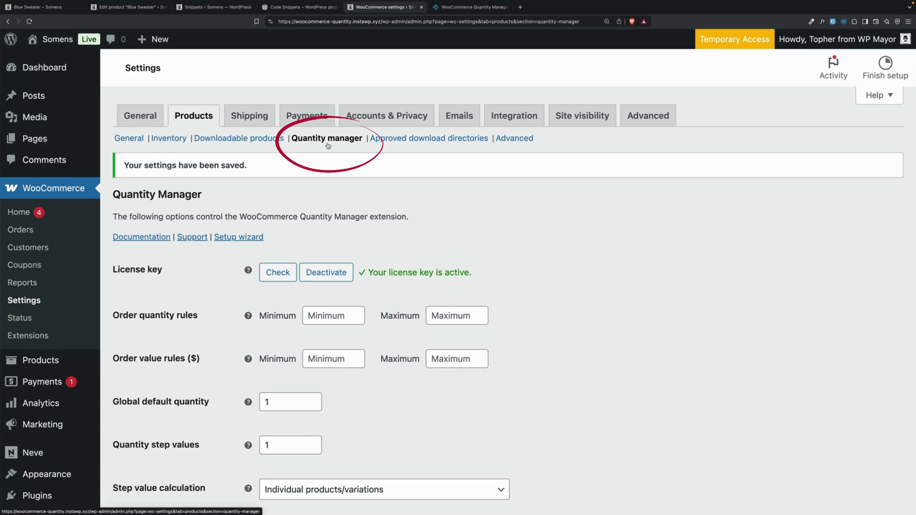
Enter 2 as the order quantity Maximum, then view the Blue Sweater page.
scroll(408, 160, "down", 5)
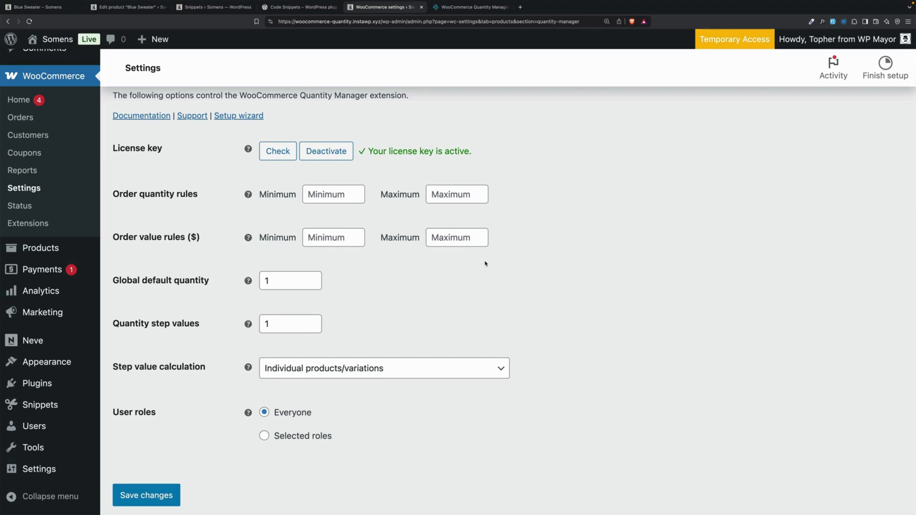
scroll(485, 261, "up", 1)
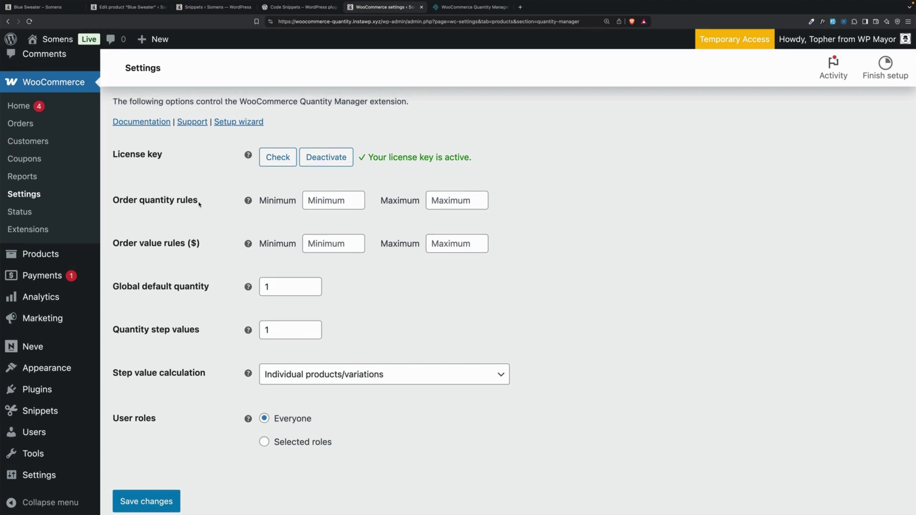
left_click(444, 200)
type("2")
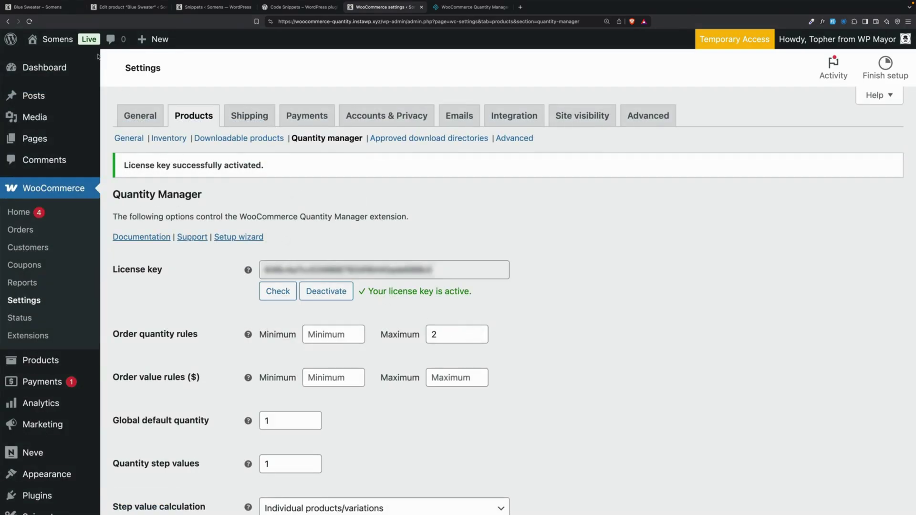
left_click(39, 7)
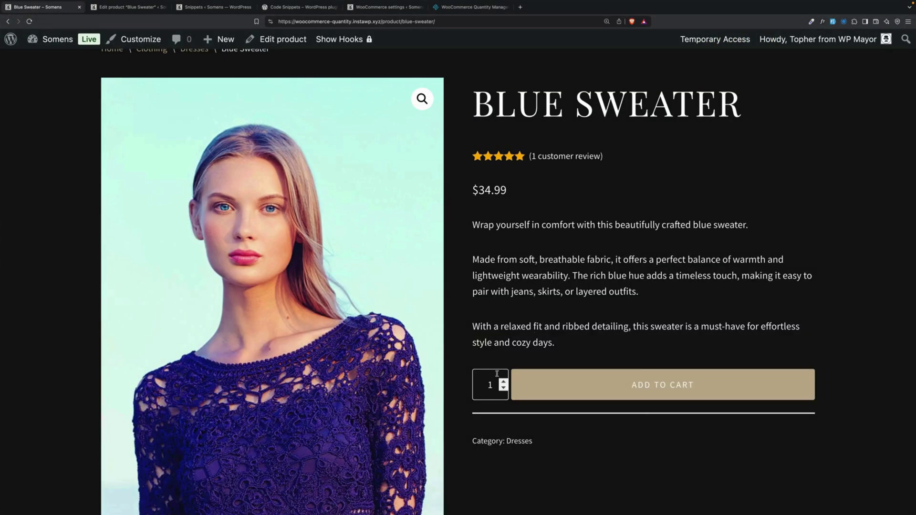
Test the sweater quantity, then clear the order Maximum and set Global default quantity to 2.
left_click(504, 382)
left_click(381, 5)
left_click(439, 334)
type("2")
key("BackSpace")
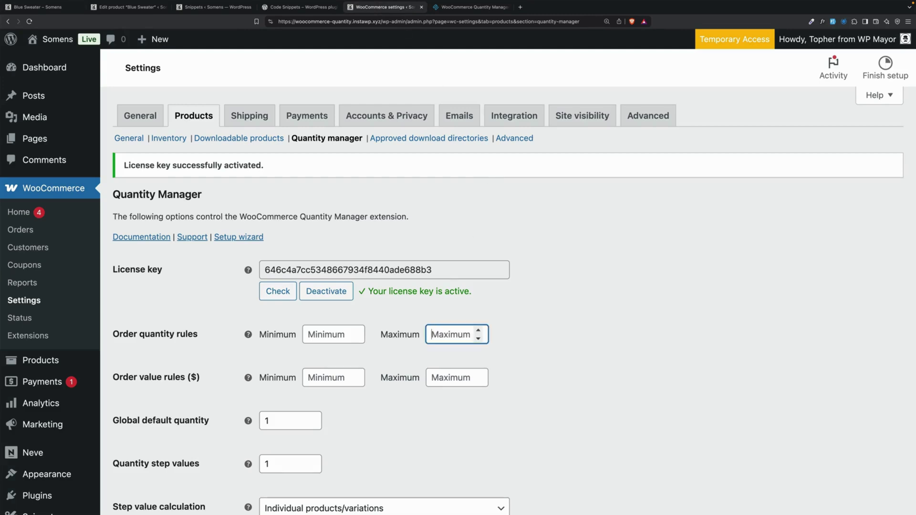
double_click(303, 427)
type("2")
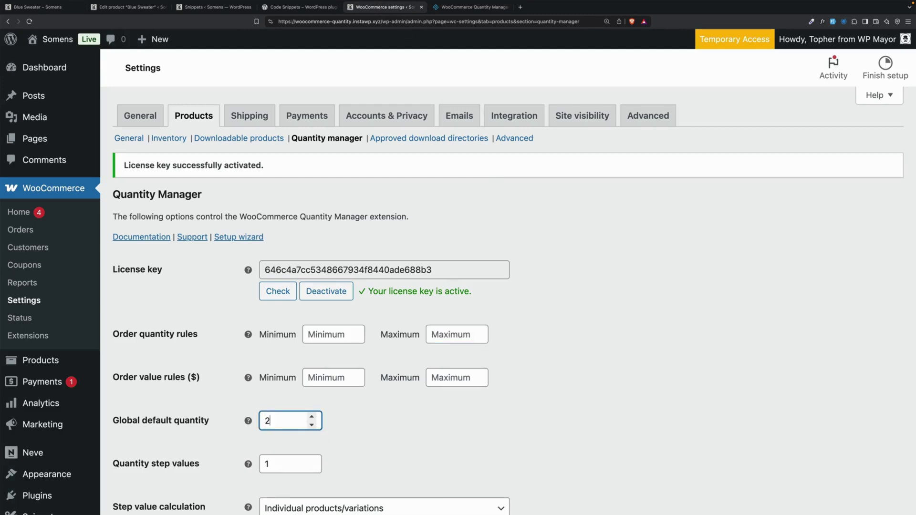
left_click(384, 425)
Reload the Blue Sweater page and step its quantity up and down to check the new default.
key("super+1")
key("super+r")
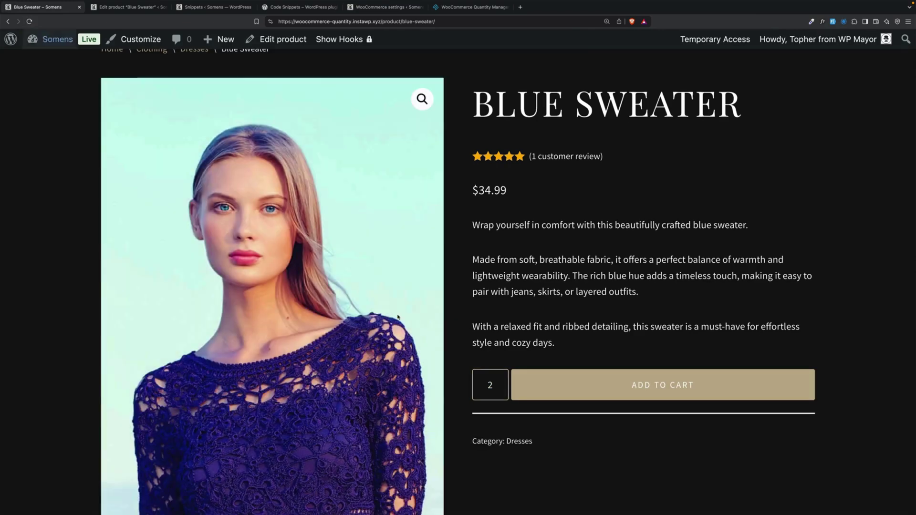
left_click(503, 382)
left_click(504, 382)
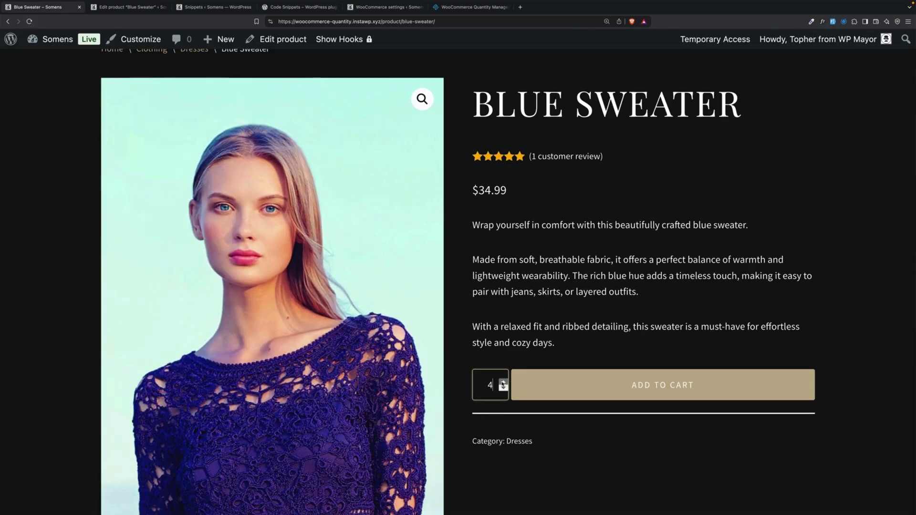
left_click(503, 387)
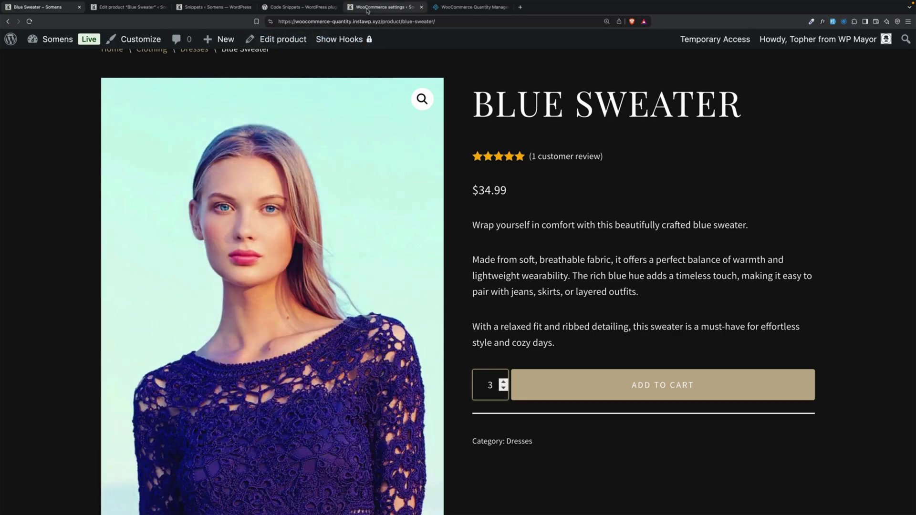
left_click(384, 6)
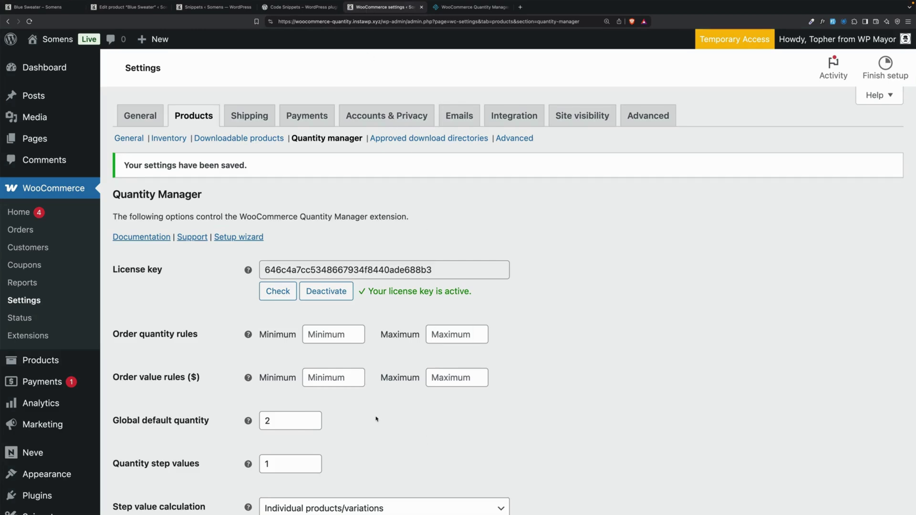
Raise the global quantity step value to 2.
scroll(268, 399, "down", 3)
left_click(274, 398)
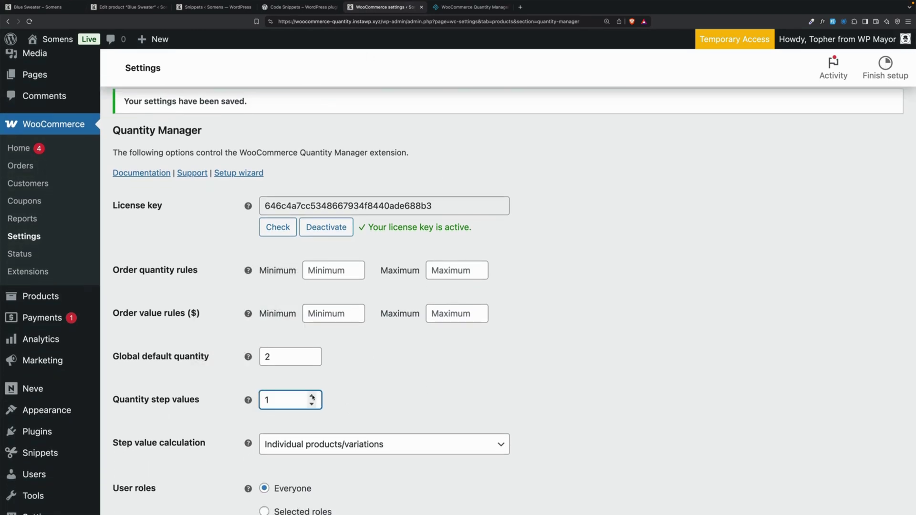
left_click(313, 397)
Test the step of 2 on the Blue Sweater quantity spinner, then go to Product categories.
scroll(352, 391, "down", 3)
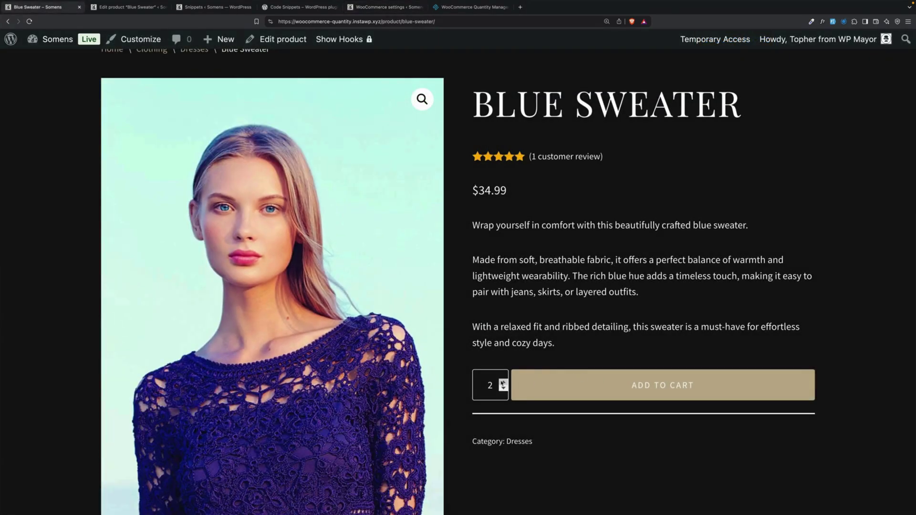
left_click(503, 382)
left_click(504, 382)
left_click(503, 382)
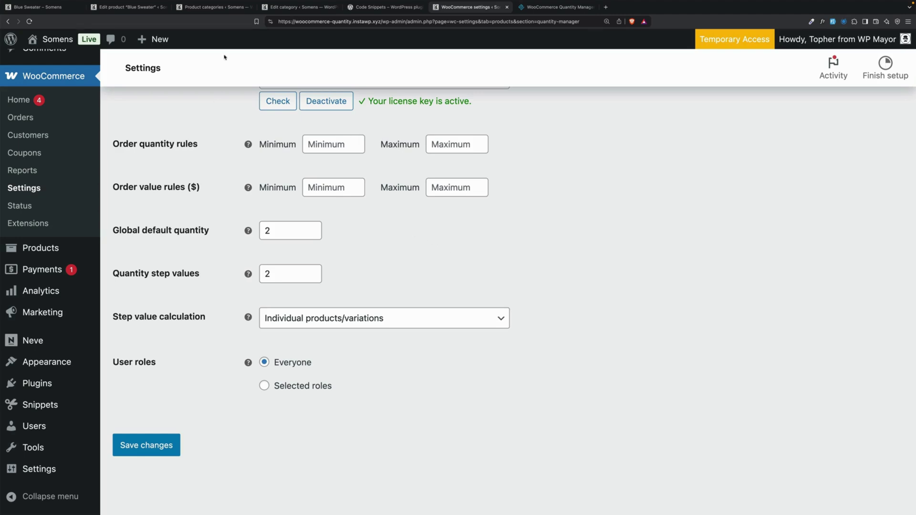
left_click(207, 8)
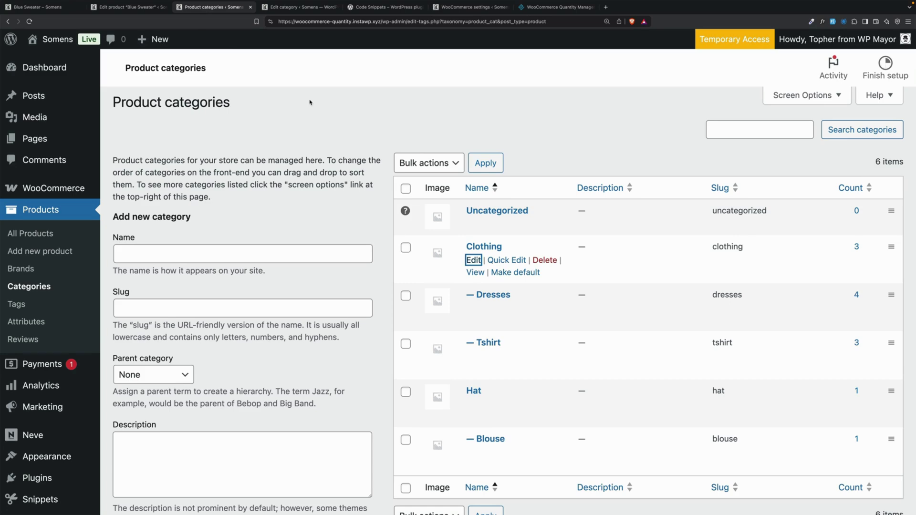
Open a category's edit page and scroll to its quantity rules, default quantity and step fields.
scroll(306, 119, "down", 10)
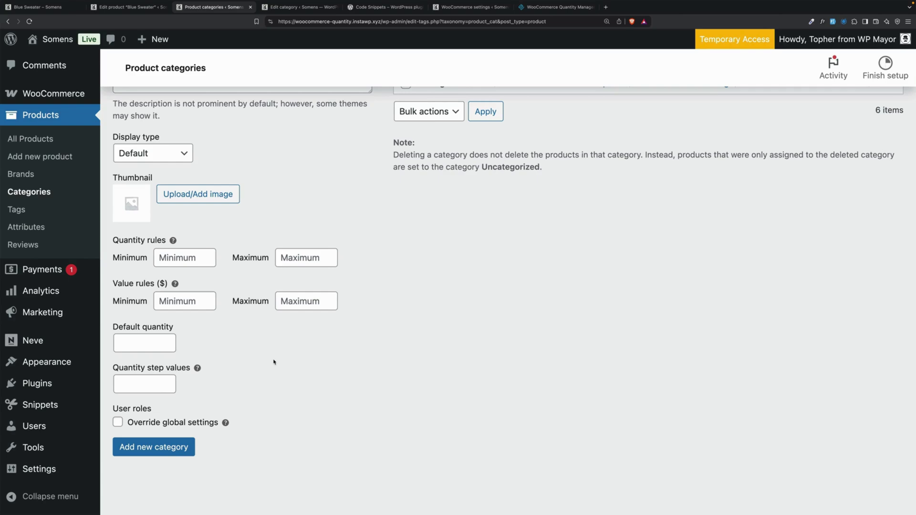
left_click(300, 10)
scroll(425, 253, "down", 5)
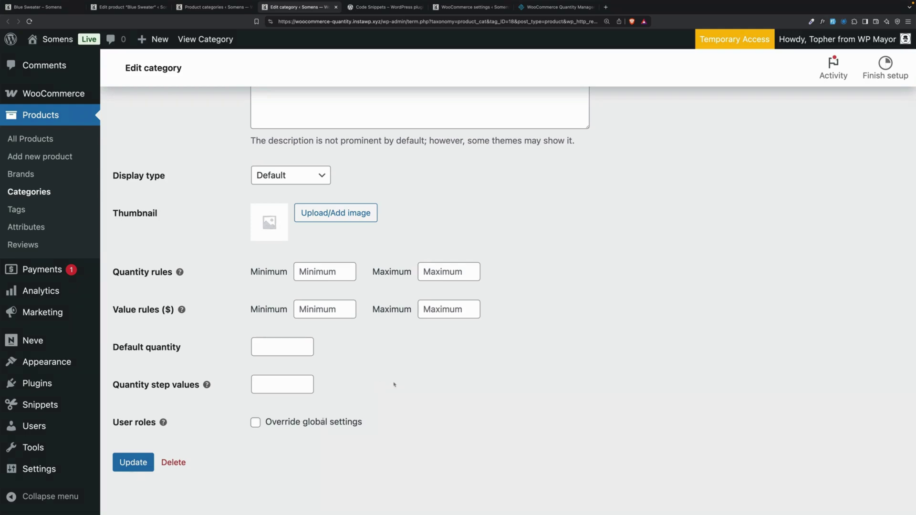
Show the Blue Sweater's Inventory tab with its per-product quantity rules, default and step fields.
left_click(134, 8)
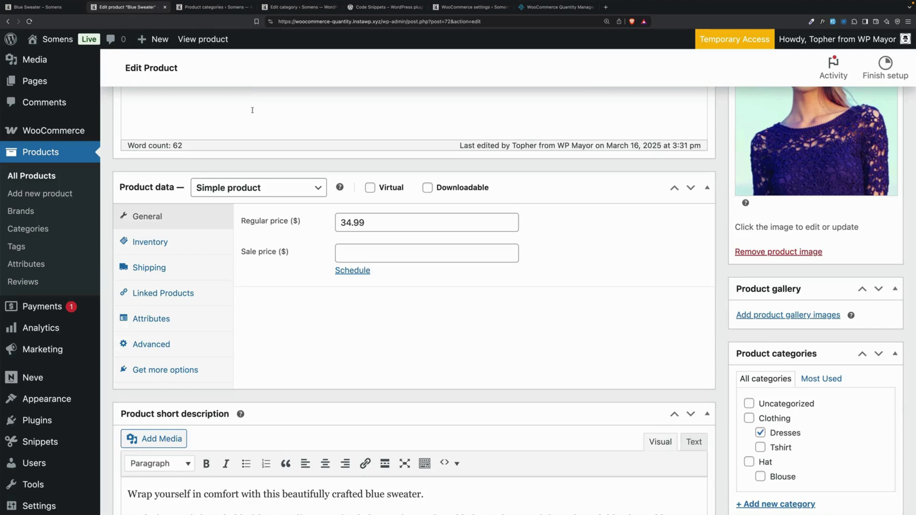
left_click(186, 246)
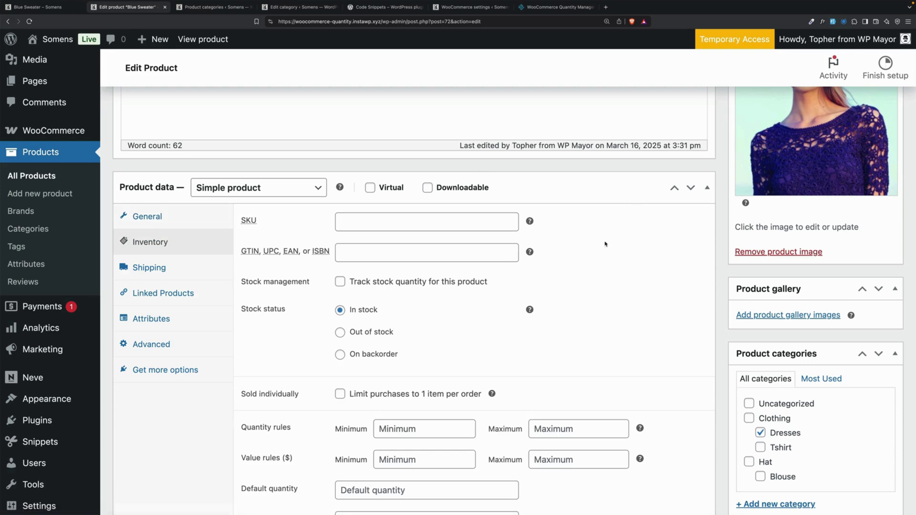
scroll(642, 206, "down", 3)
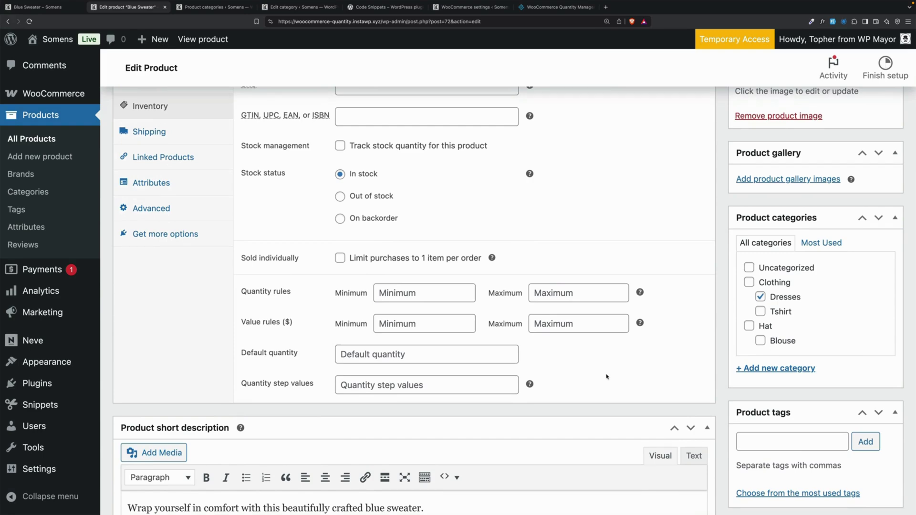
scroll(606, 377, "up", 2)
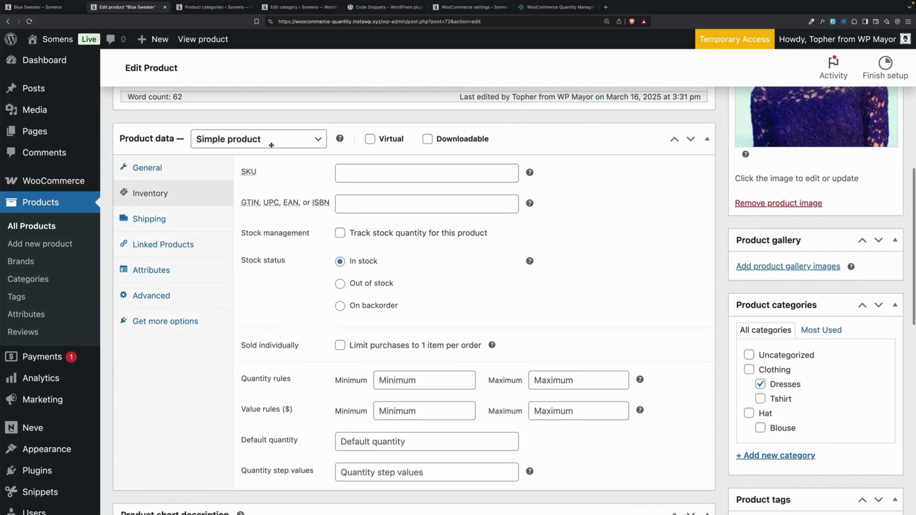
Change the Blue Sweater to a Variable product and show its Variations.
left_click(269, 140)
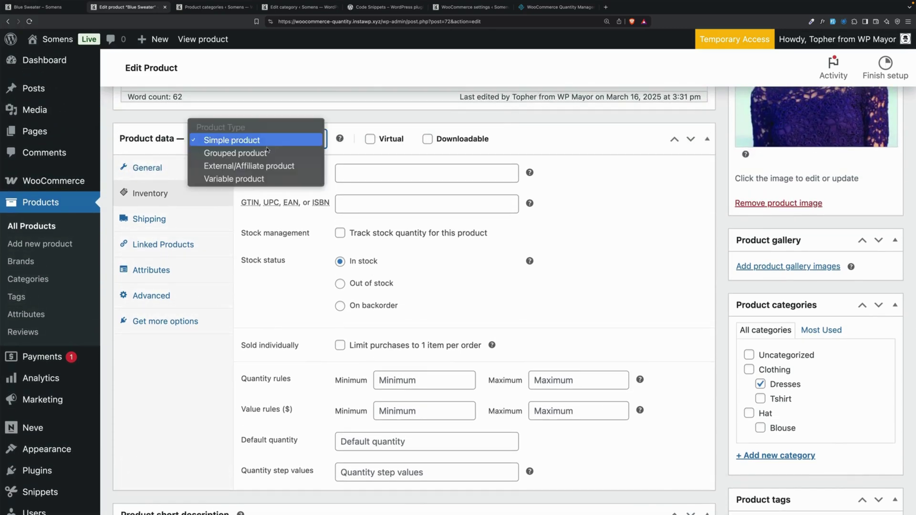
left_click(255, 179)
left_click(144, 258)
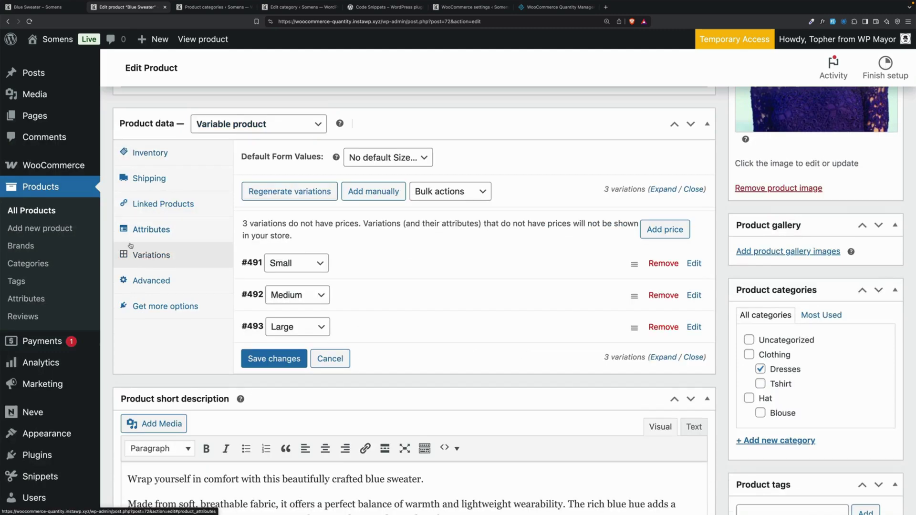
Expand Small variation #491 to view its quantity fields, then go to the Quantity Manager plugin page.
left_click(696, 263)
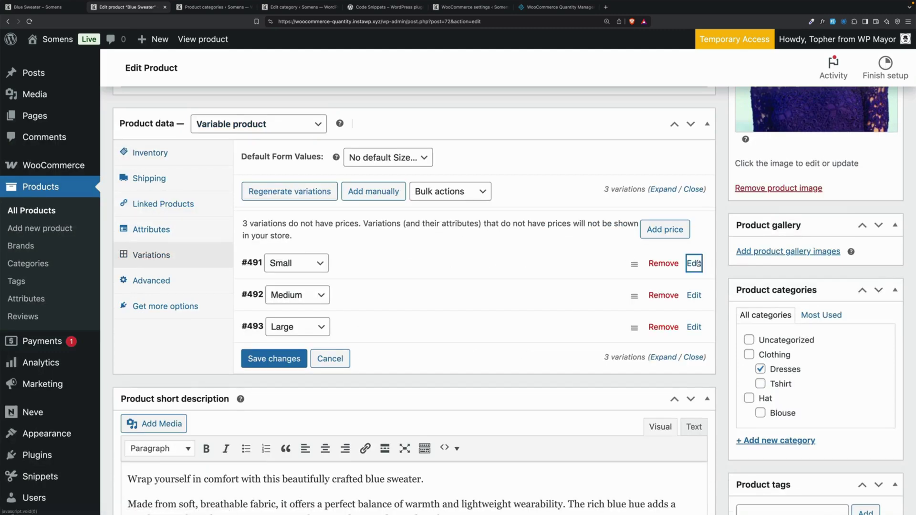
scroll(516, 302, "down", 3)
scroll(516, 303, "down", 5)
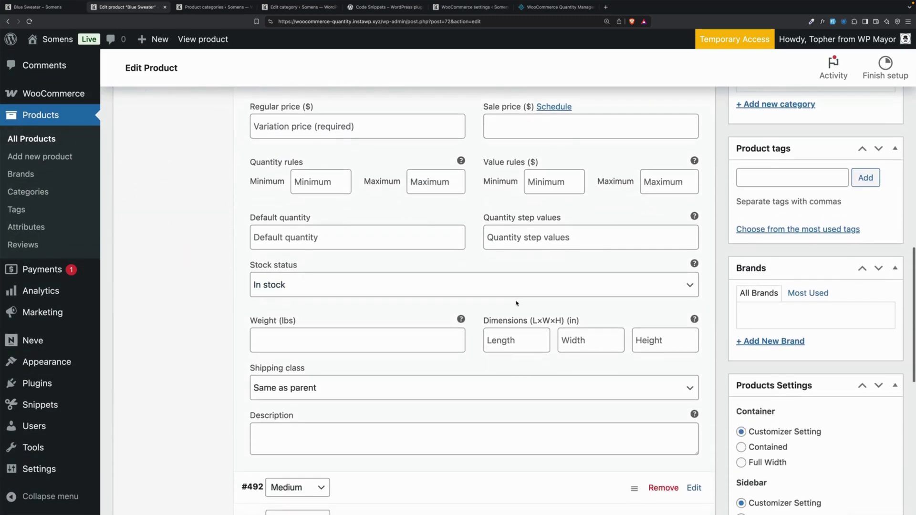
scroll(516, 303, "up", 1)
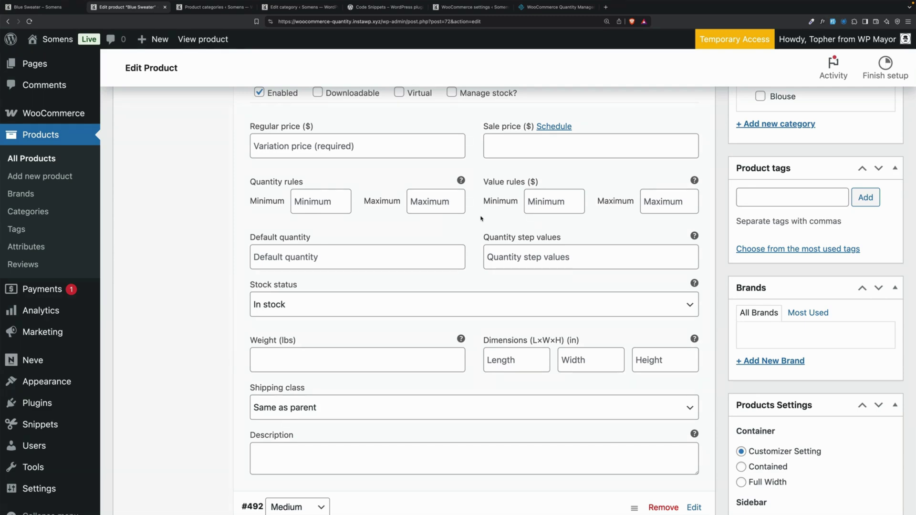
left_click(543, 8)
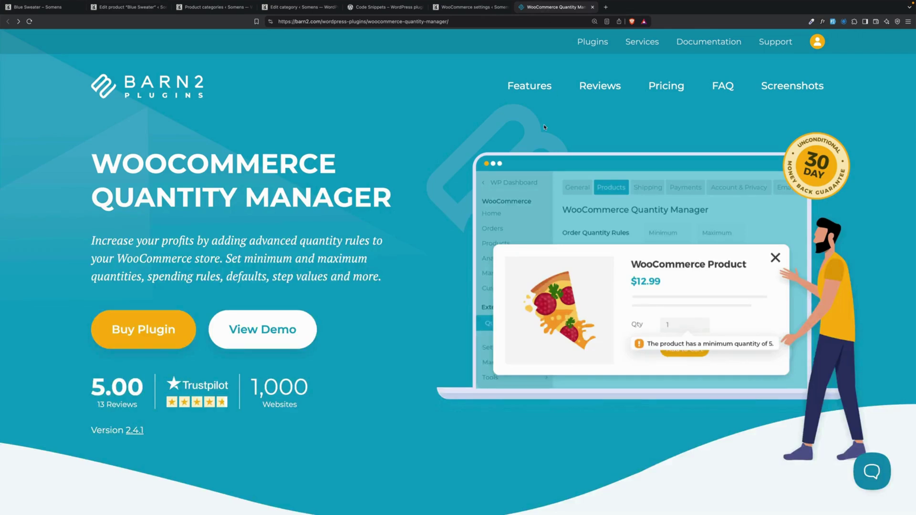